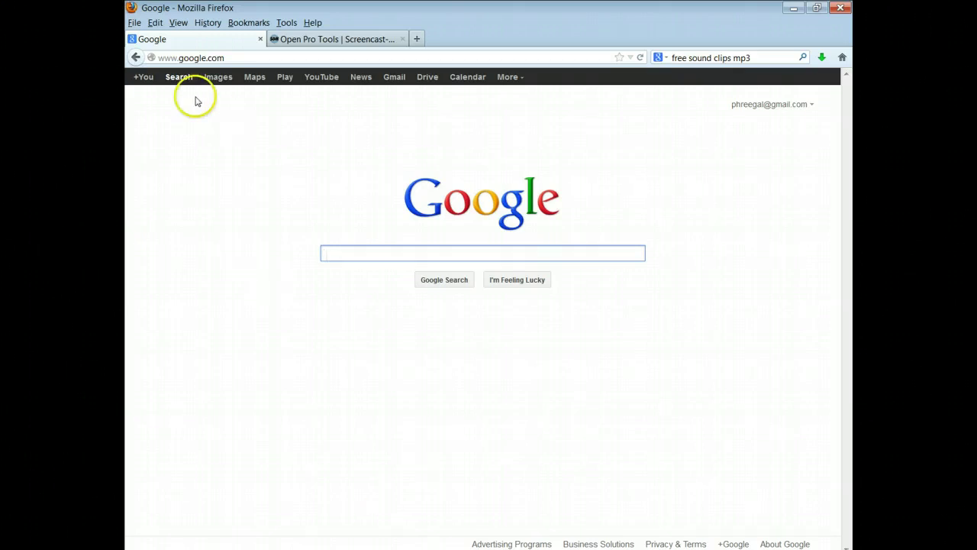
- Search Google for "free sound clips mp3"
click(130, 9)
click(245, 305)
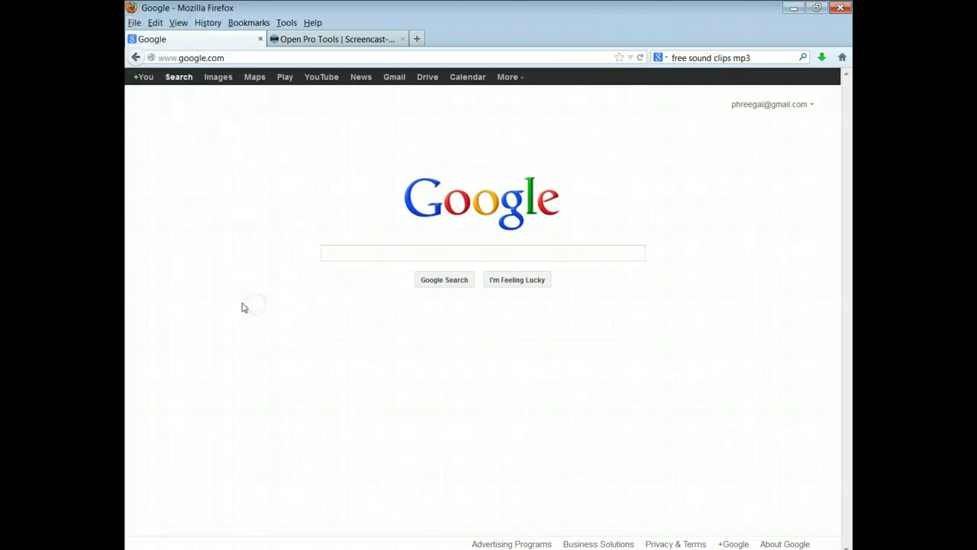
click(561, 254)
text(fre)
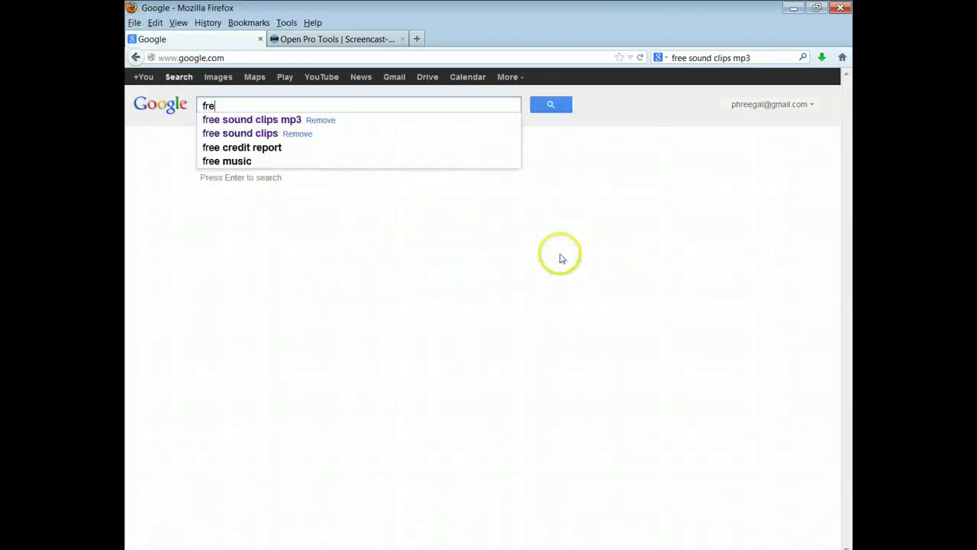
text(e sounds)
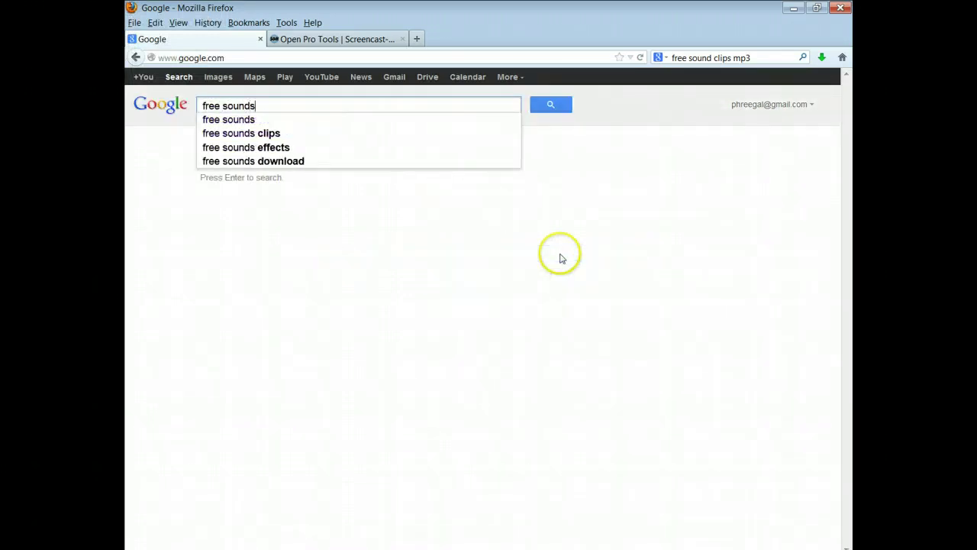
key(BackSpace)
text(clips )
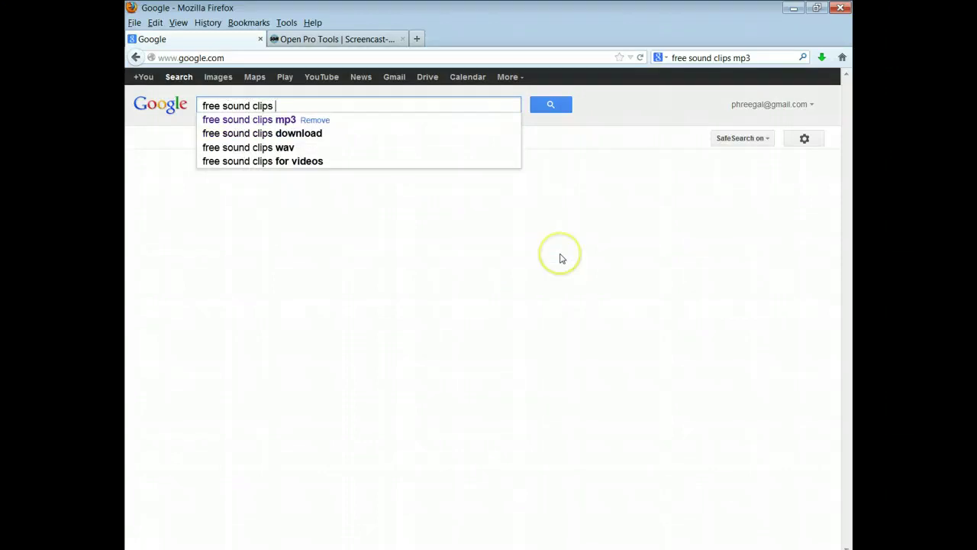
text(mp3)
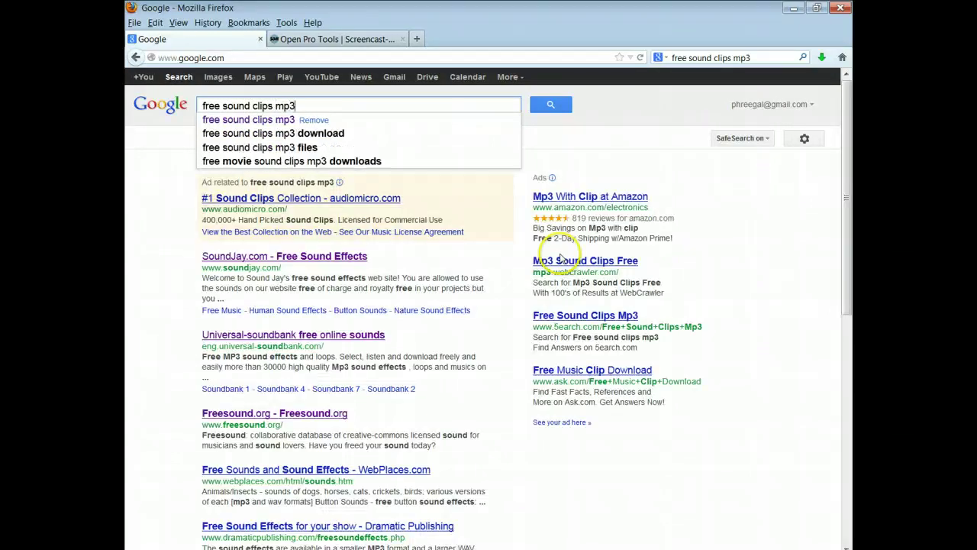
key(Return)
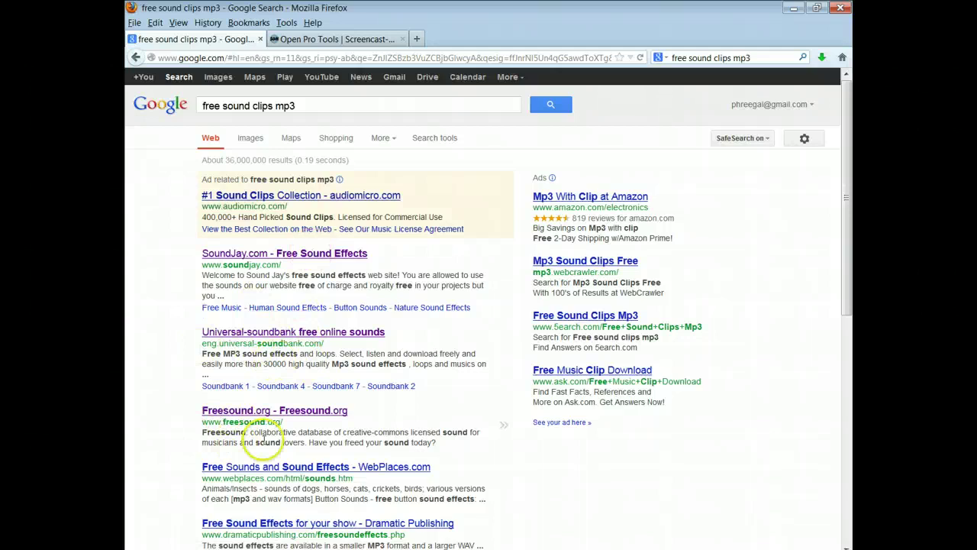
- Open the SoundJay.com search result and go to the Doors sounds under House and Domestic
click(327, 253)
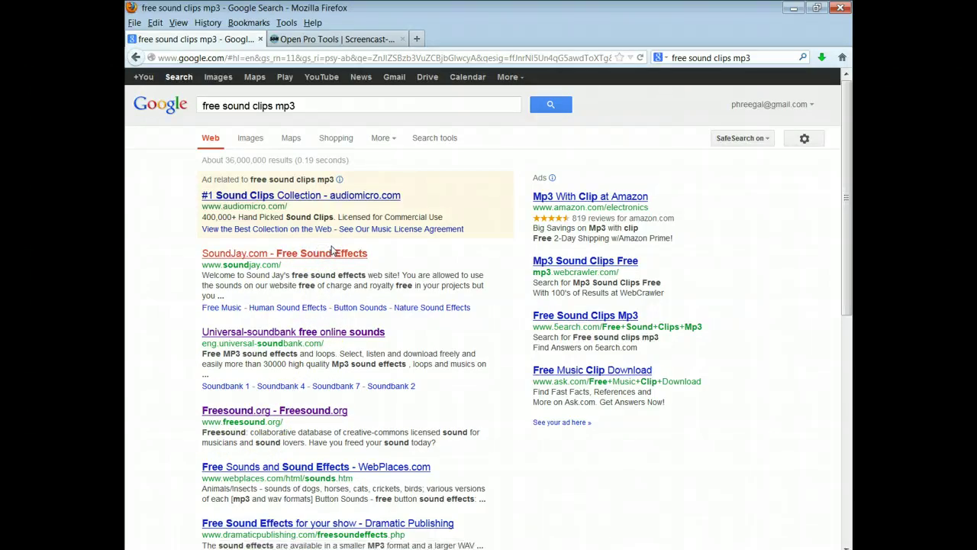
click(332, 250)
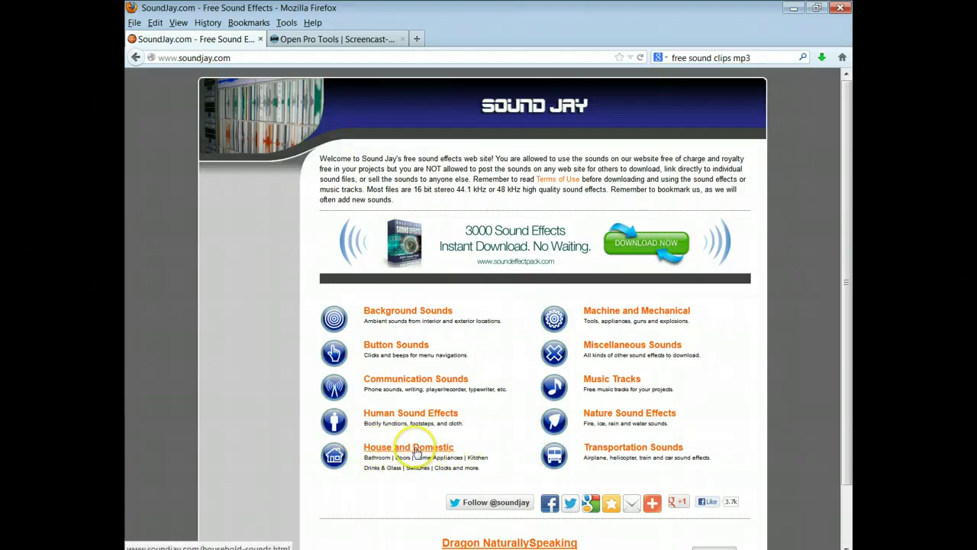
click(402, 460)
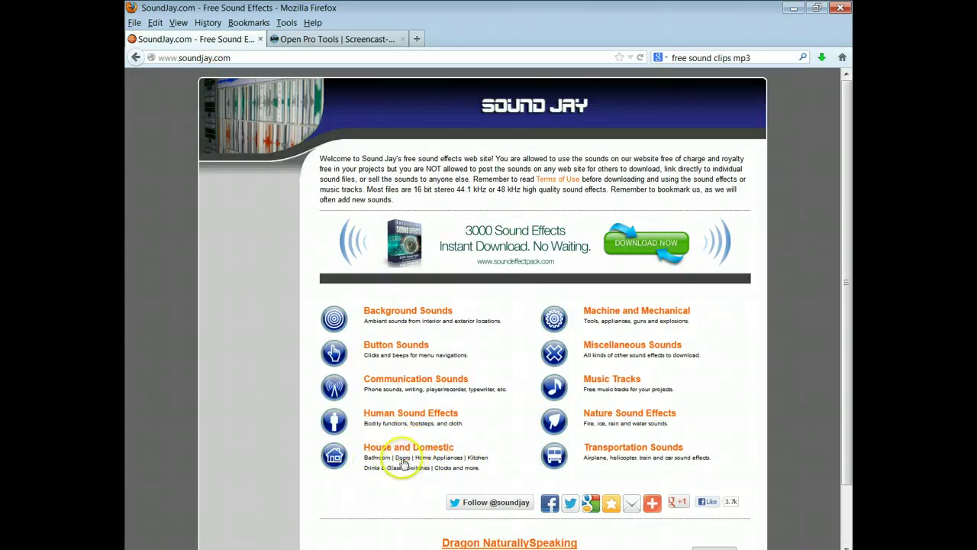
- Look through the first page of door sound effects and continue to page 2
scroll(425, 442, down, 5)
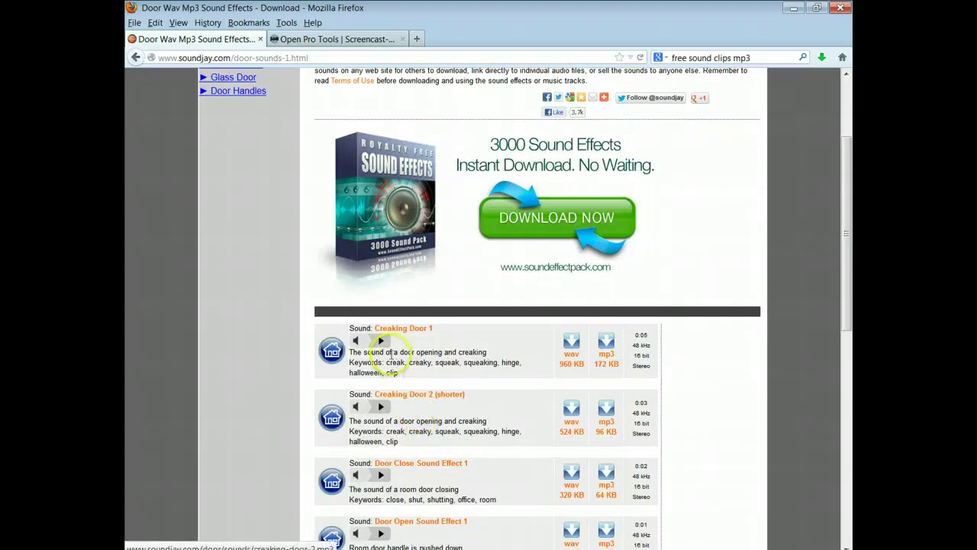
scroll(395, 419, down, 3)
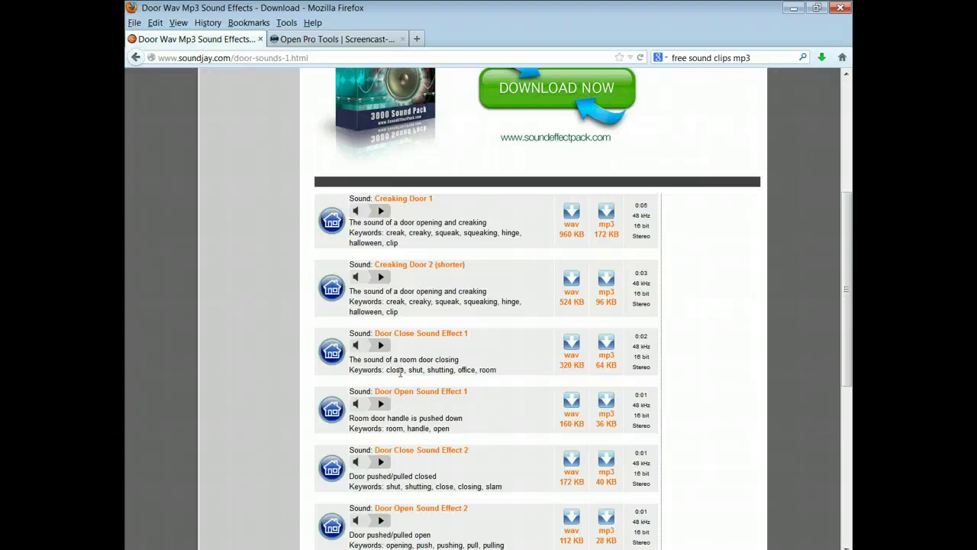
scroll(400, 372, down, 1)
scroll(400, 372, down, 1)
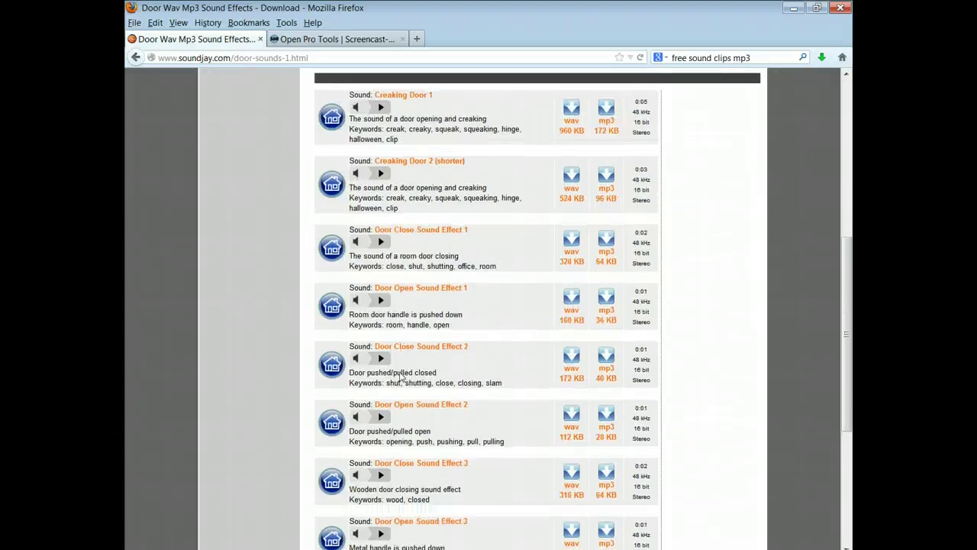
scroll(400, 376, down, 1)
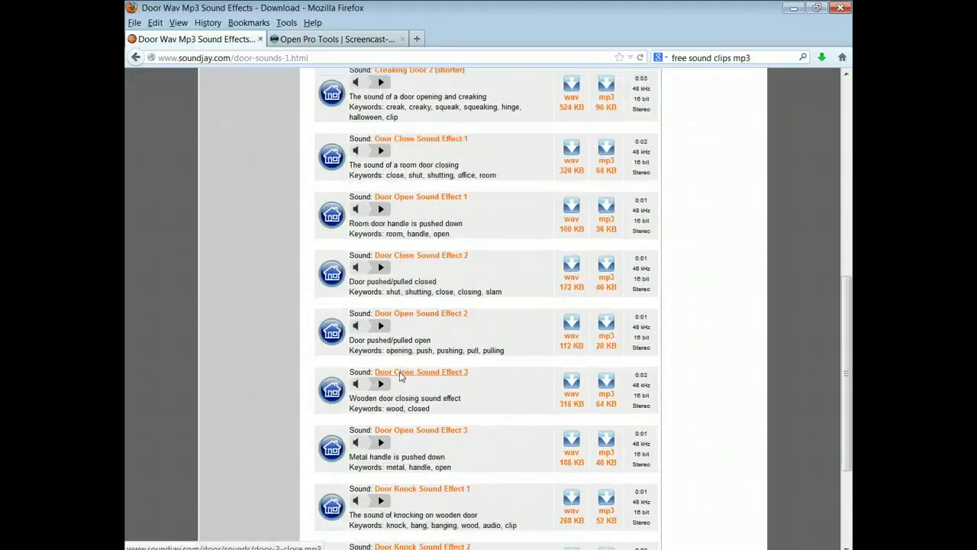
scroll(400, 376, down, 2)
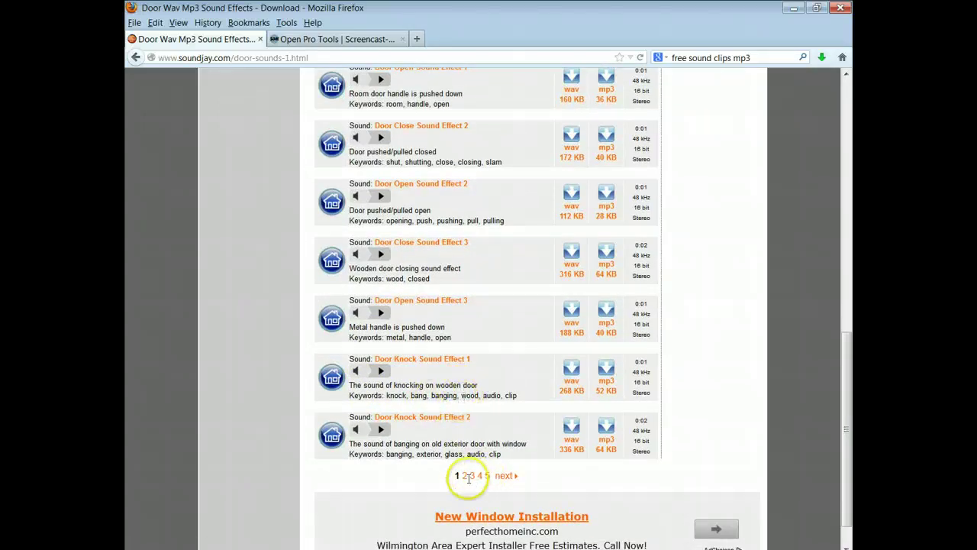
click(465, 476)
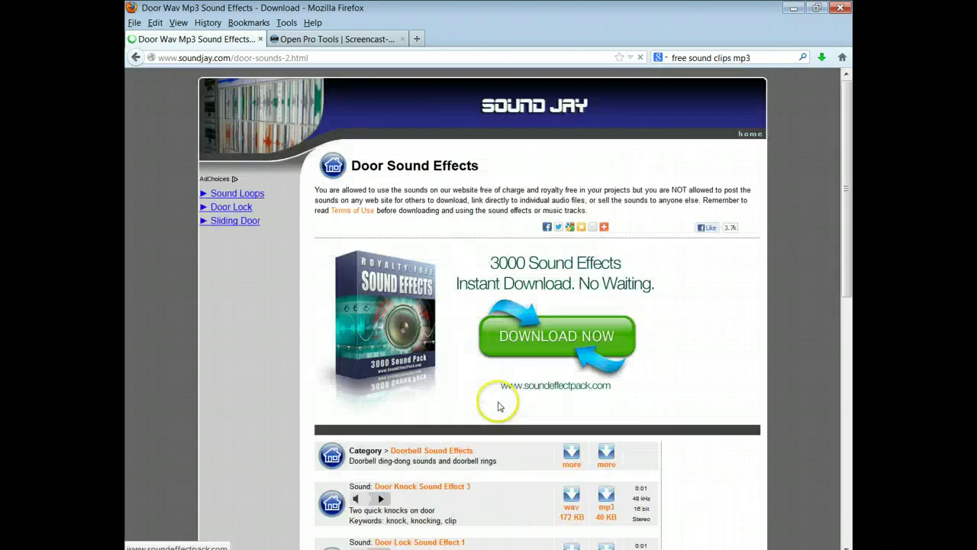
- Look through the second page of door sound effects and continue to page 3
scroll(495, 403, down, 2)
scroll(494, 403, down, 2)
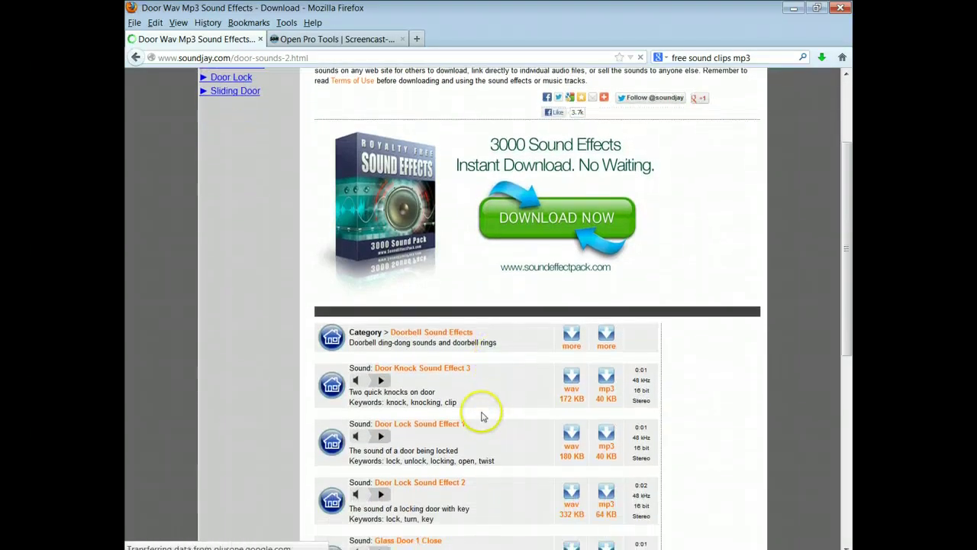
scroll(484, 415, down, 1)
scroll(484, 415, down, 1)
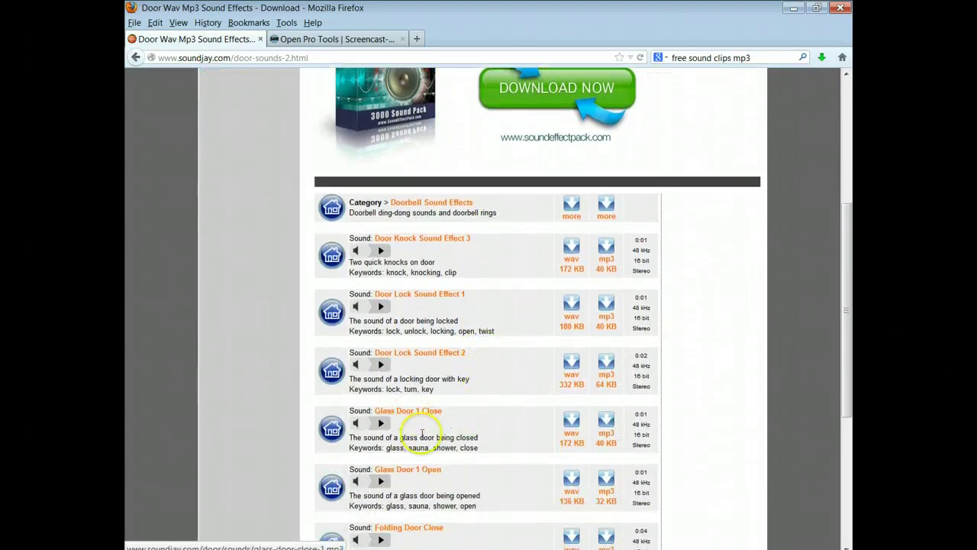
scroll(412, 438, down, 2)
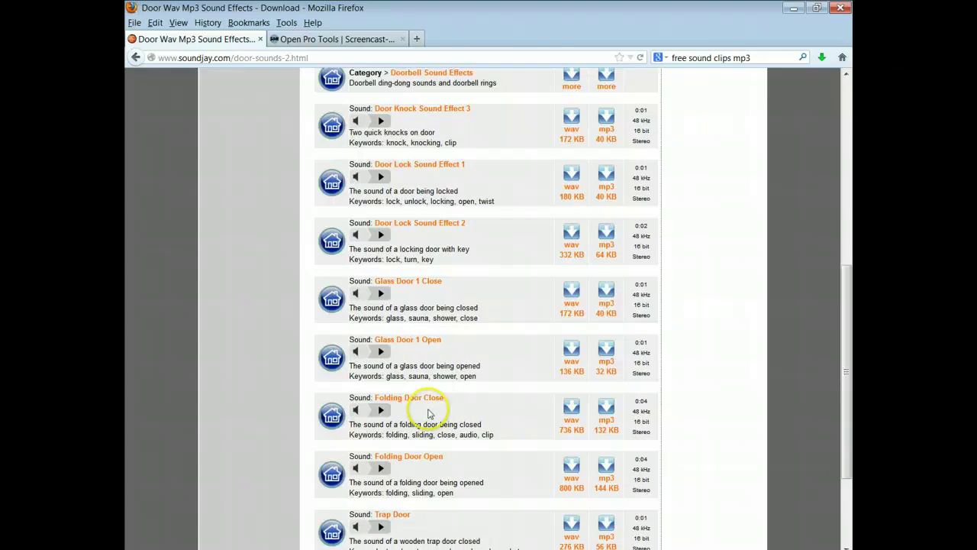
scroll(429, 413, down, 3)
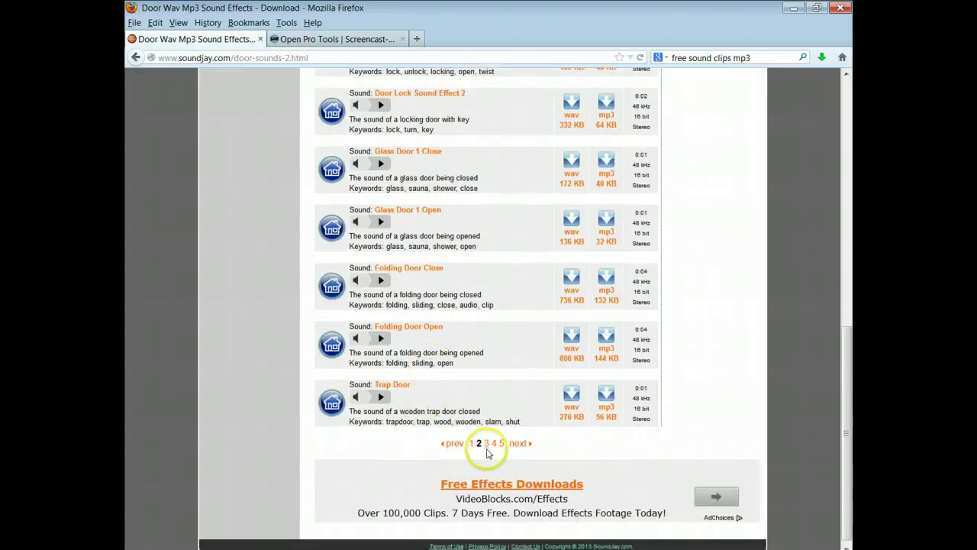
click(490, 443)
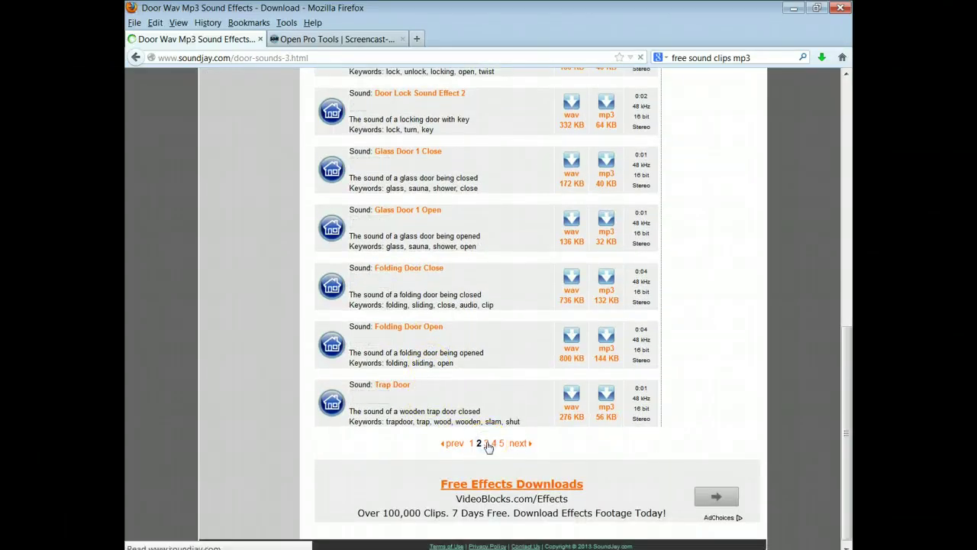
- Play the preview of the Door 5 Close sound on the third page of door effects
scroll(458, 397, down, 2)
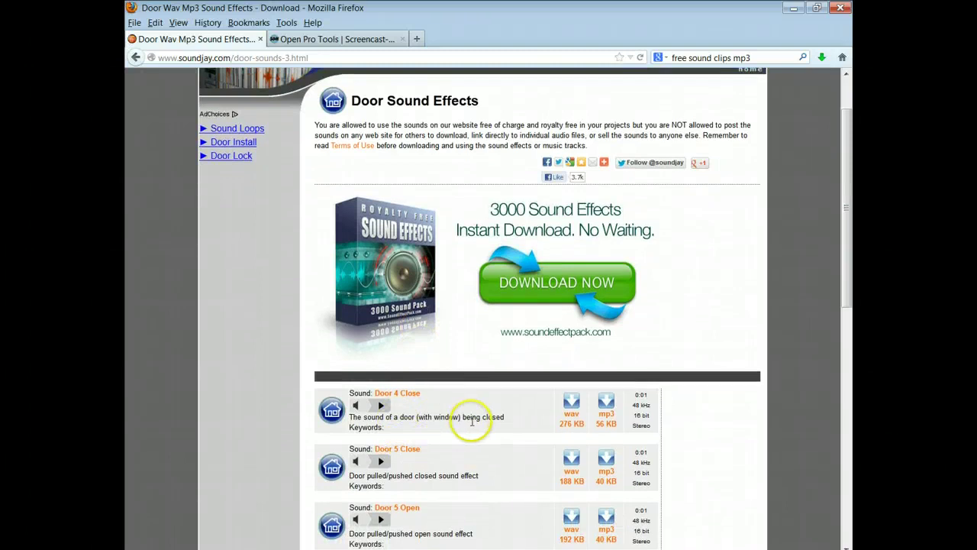
scroll(472, 421, down, 2)
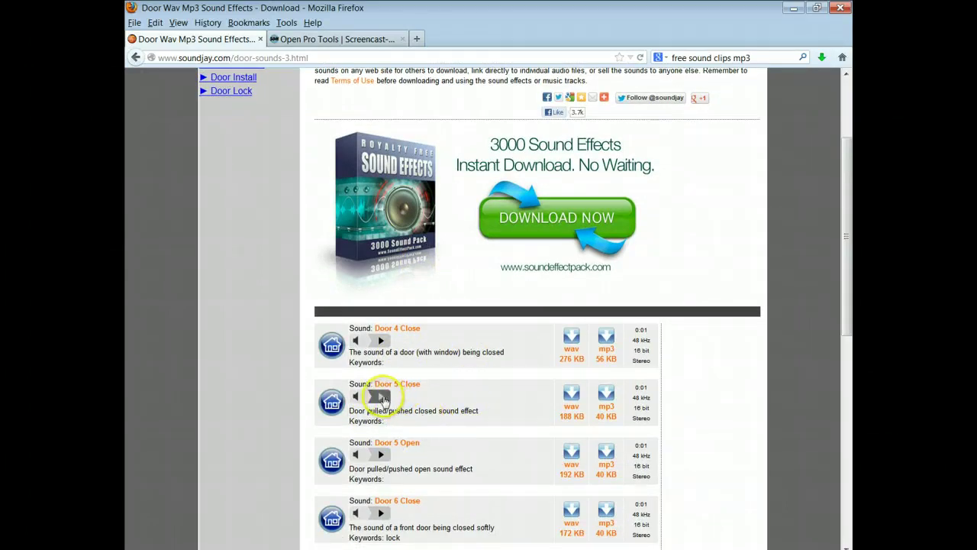
click(381, 396)
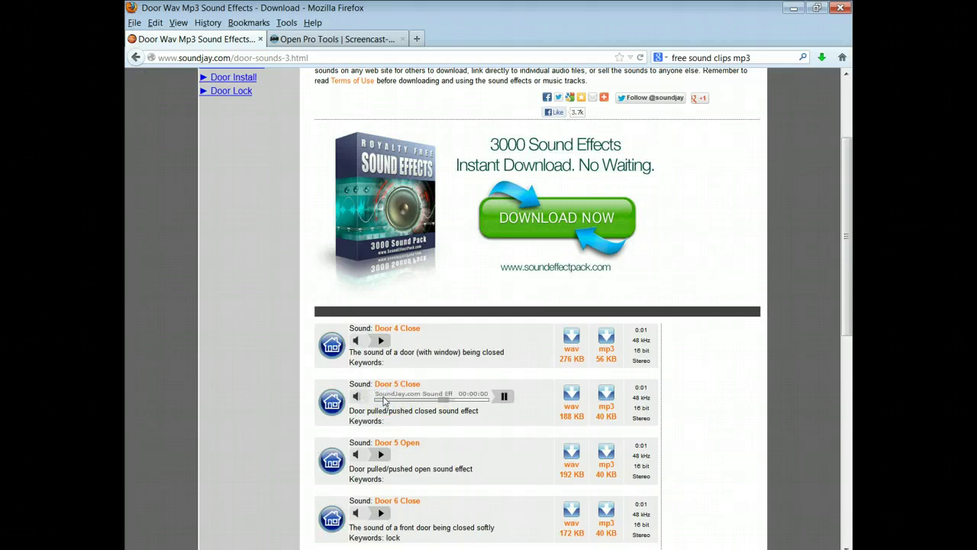
- Preview the Door 7 Close sound and save its mp3 version to the computer
scroll(386, 400, down, 5)
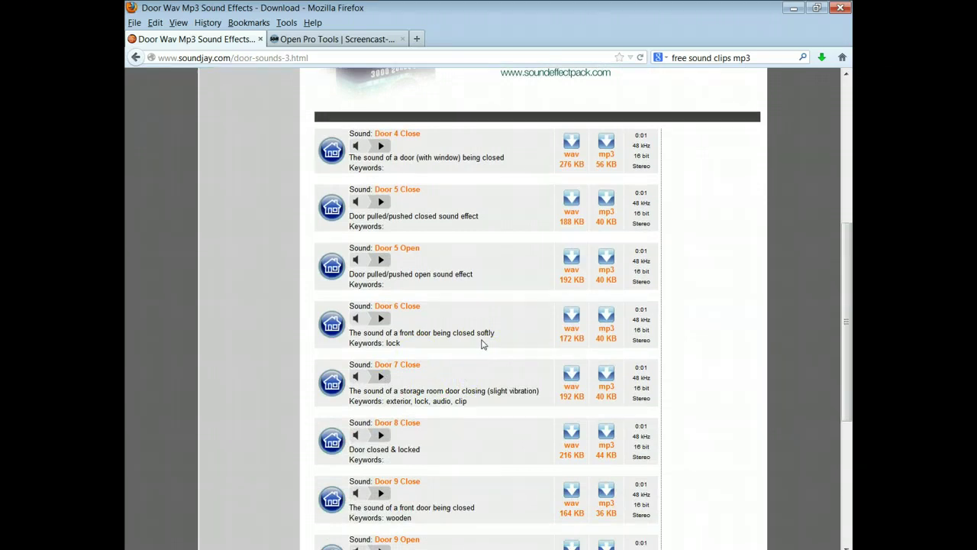
scroll(473, 344, down, 2)
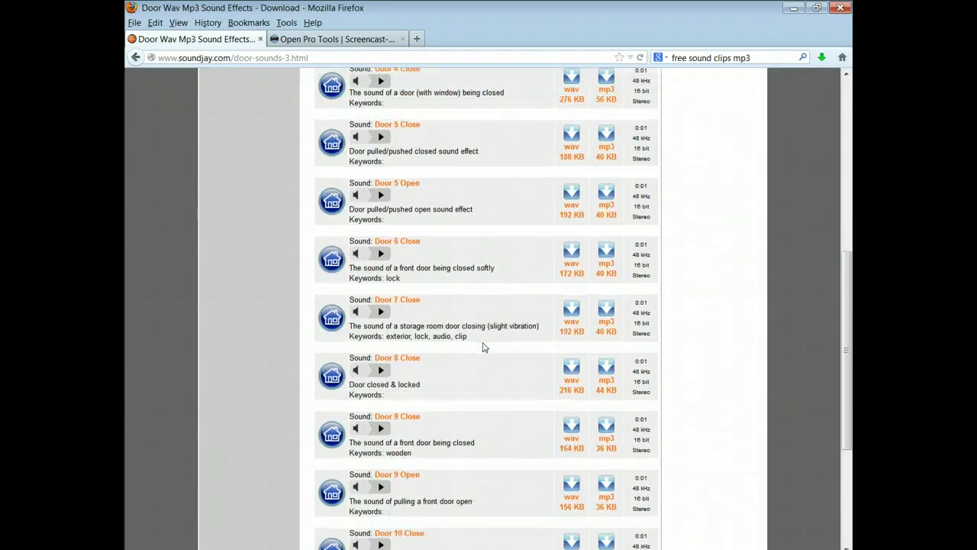
click(382, 312)
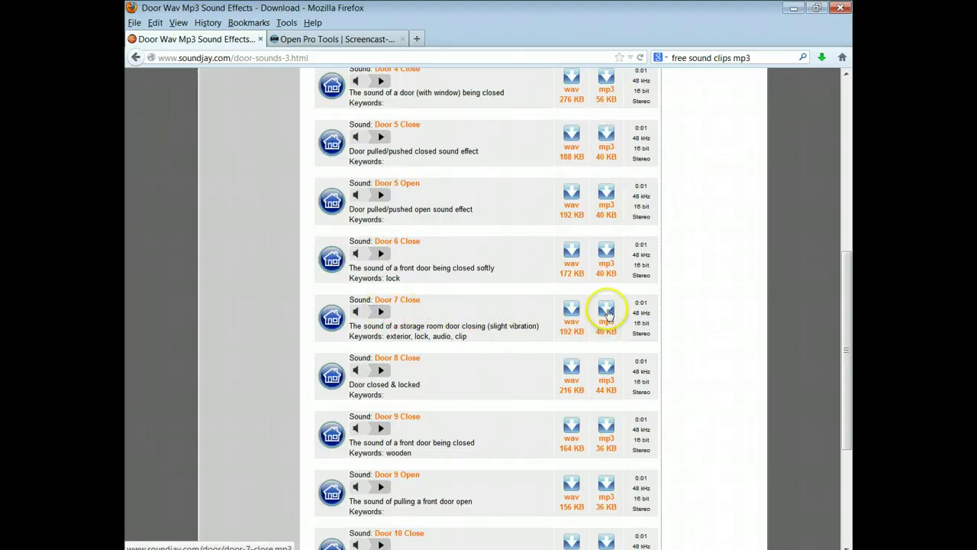
click(607, 312)
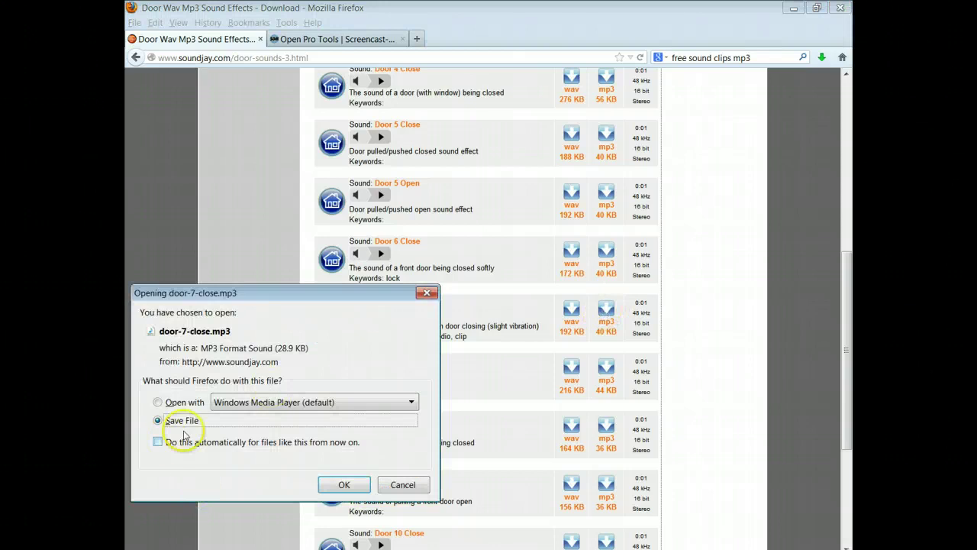
click(333, 484)
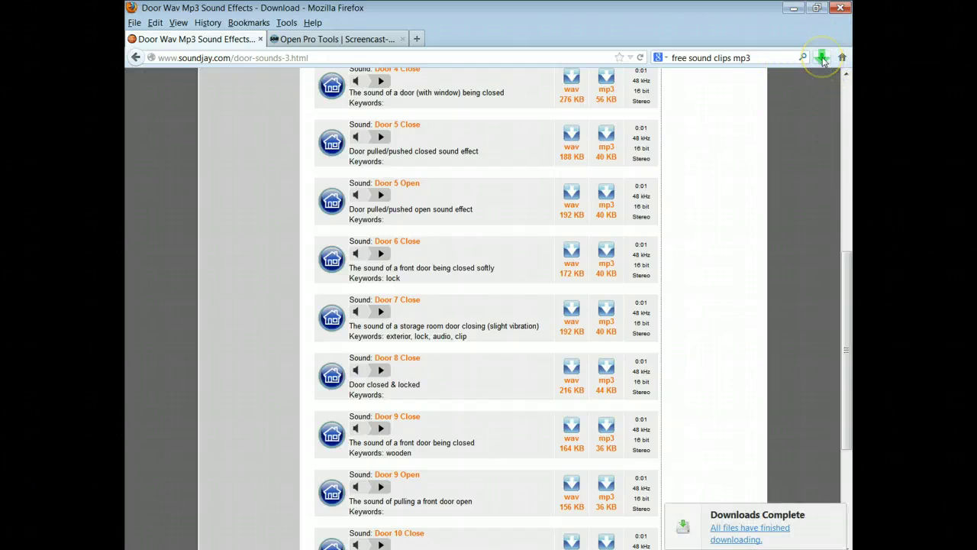
- Play the downloaded door-7-close(1).mp3 from the browser's download list and close the media player
click(823, 59)
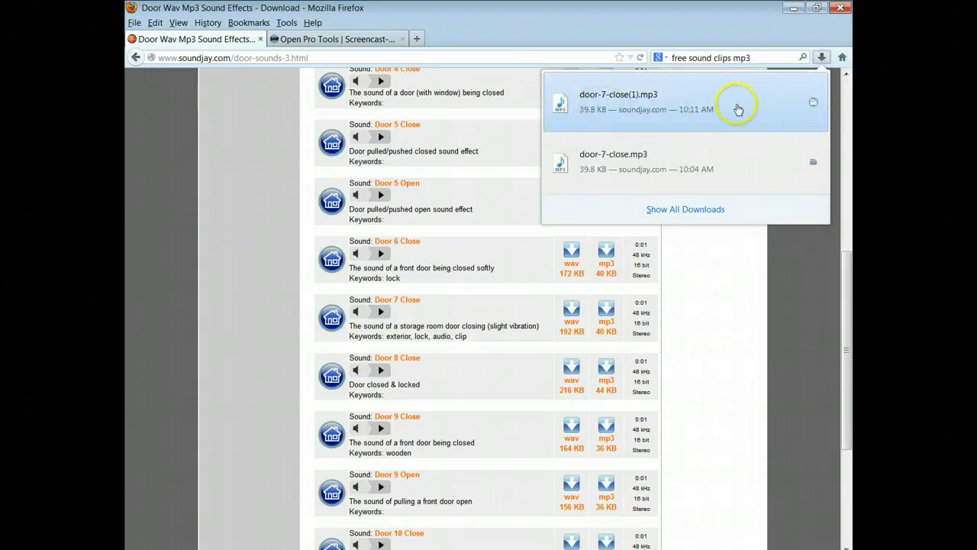
click(734, 107)
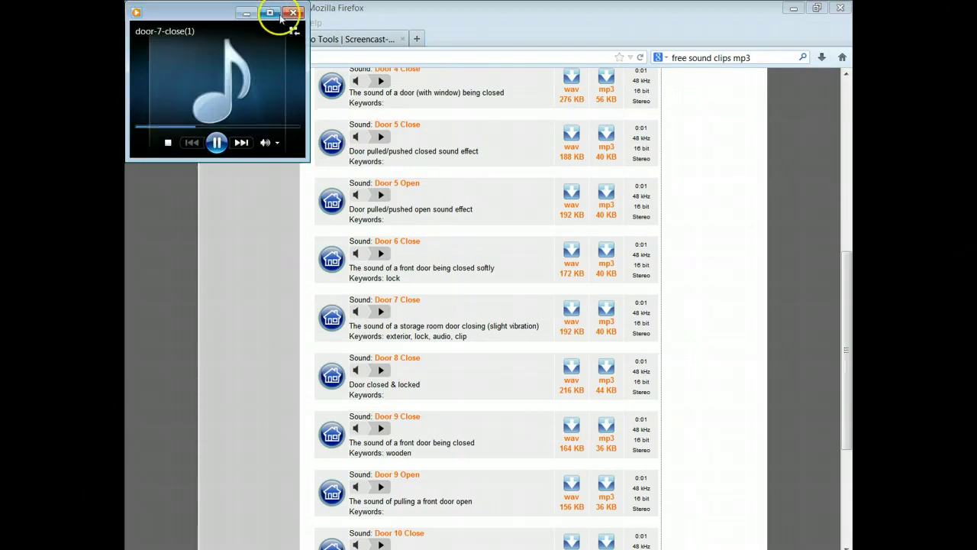
click(293, 12)
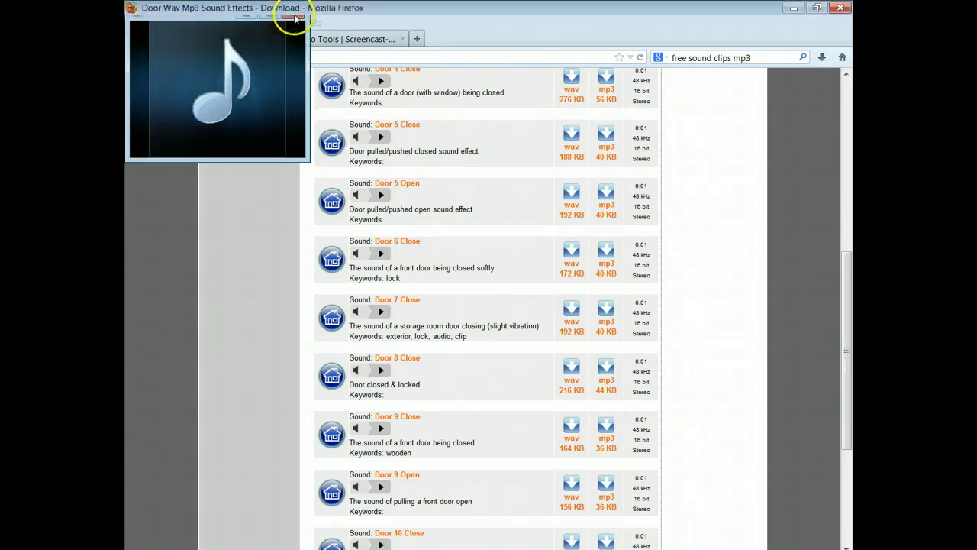
- Show the folder containing the downloaded door-7-close(1).mp3 and close the folder window
click(822, 57)
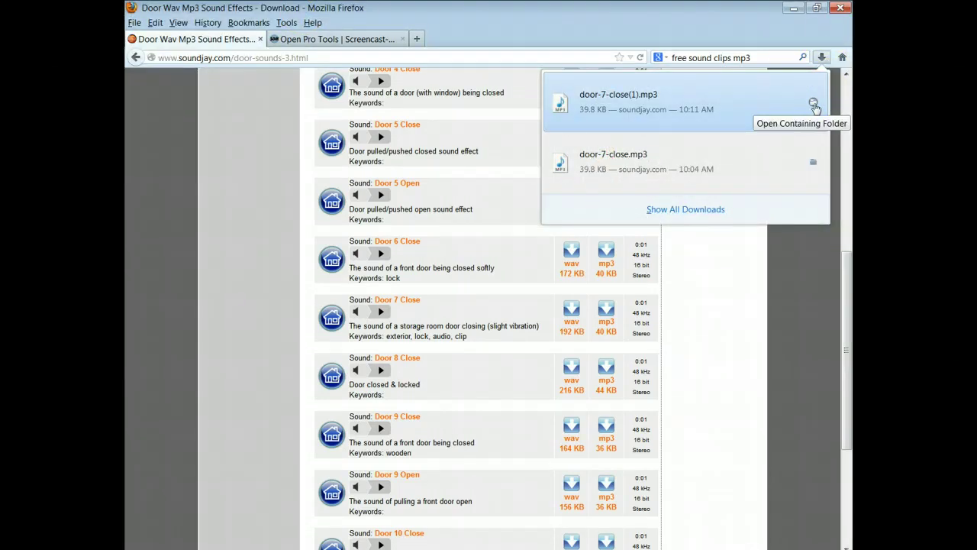
click(815, 105)
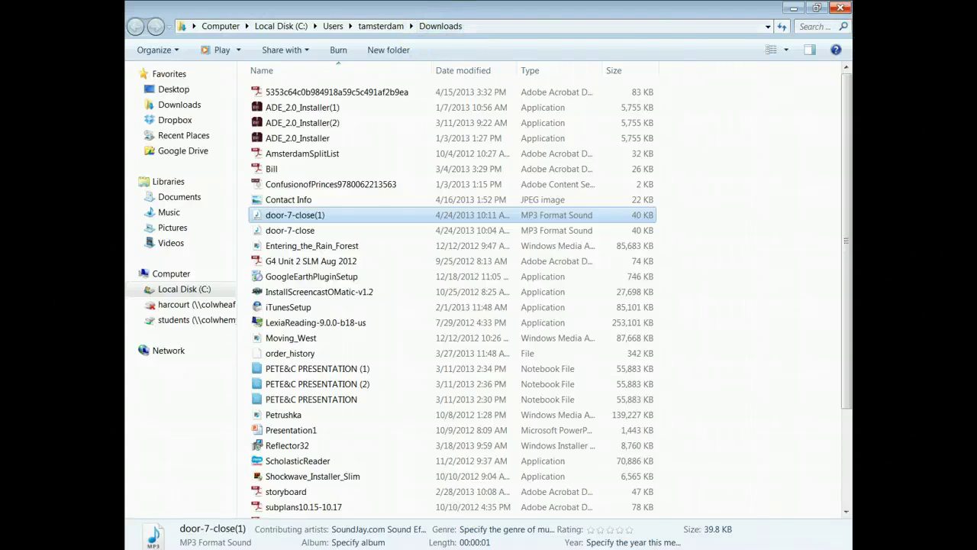
click(841, 8)
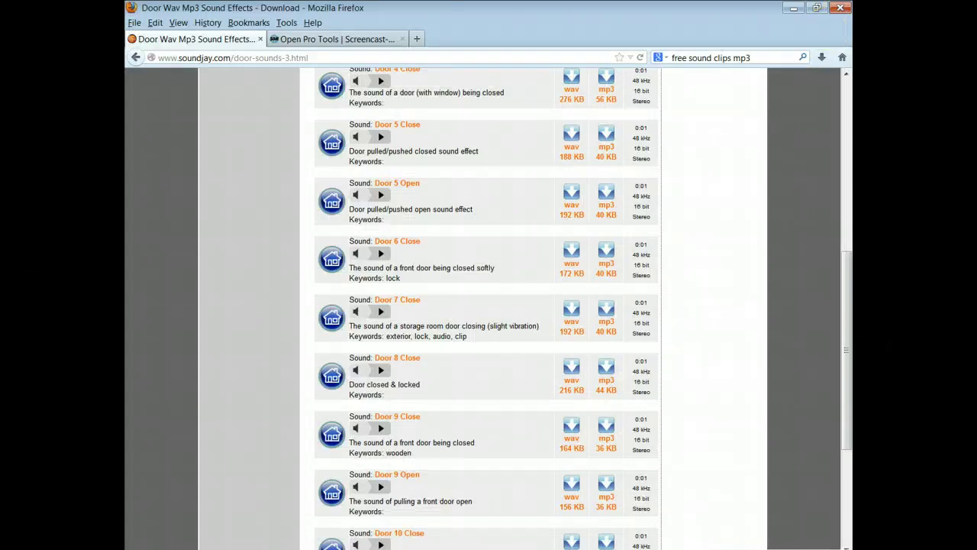
- Switch to SMART Notebook, search the gallery for "door" and add the Screen door picture to the page
key(alt+Tab)
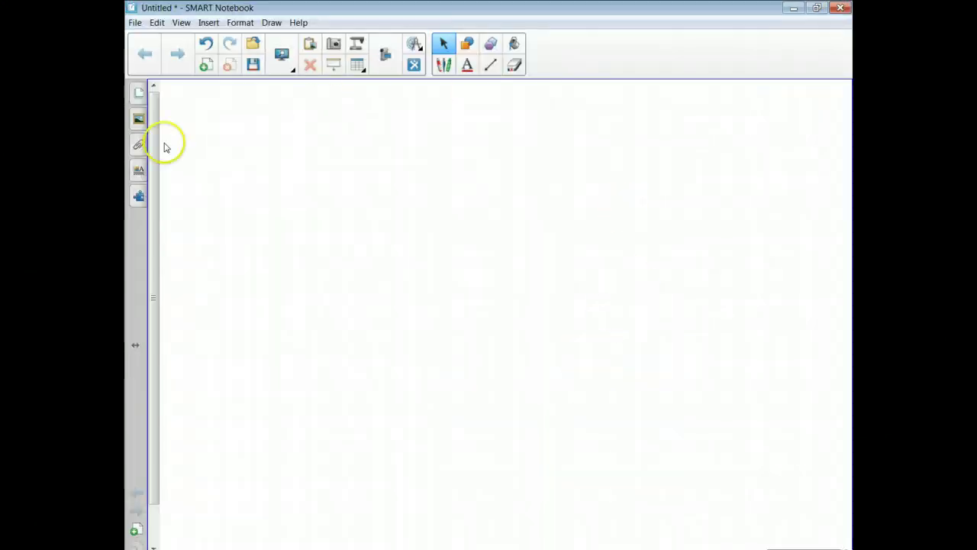
click(139, 118)
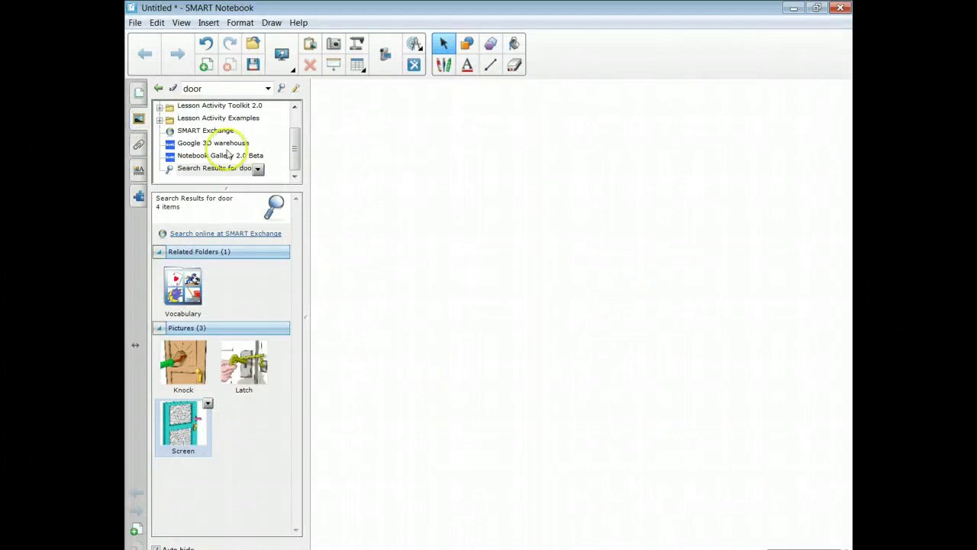
click(211, 89)
key(Return)
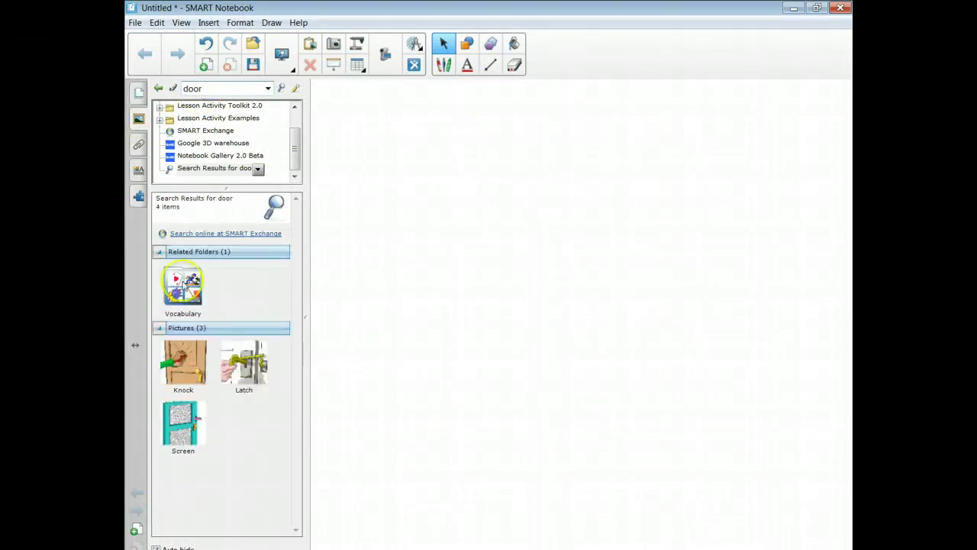
drag(179, 418, 543, 246)
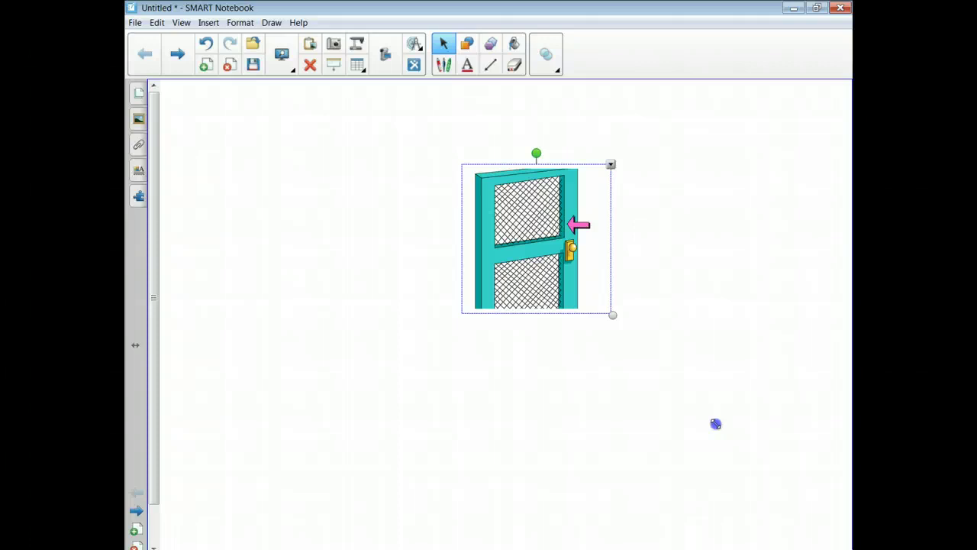
- Enlarge the screen door picture and move it farther left on the page
drag(715, 424, 726, 429)
drag(670, 344, 522, 337)
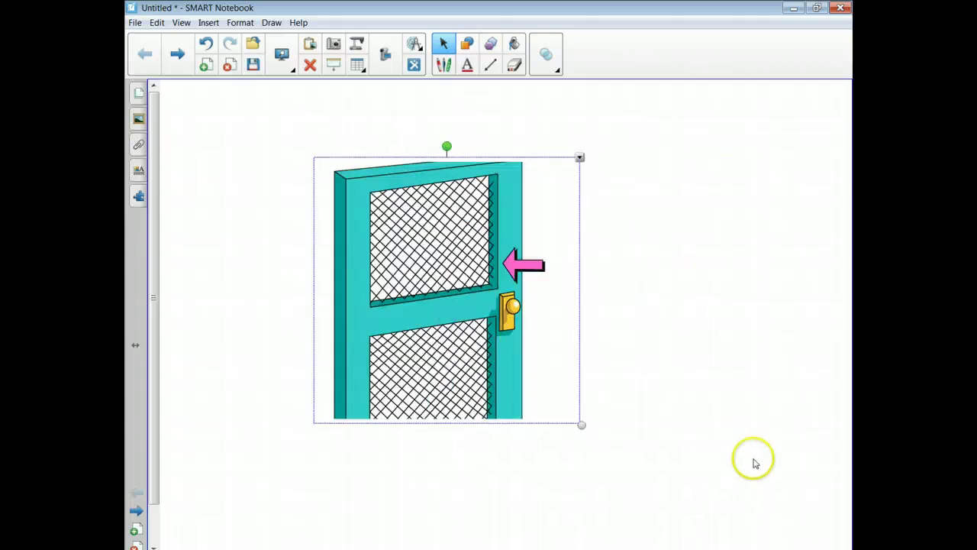
click(527, 321)
- Start inserting a sound on the door picture and choose door-7-close(1).mp3 from the Downloads folder
right_click(460, 280)
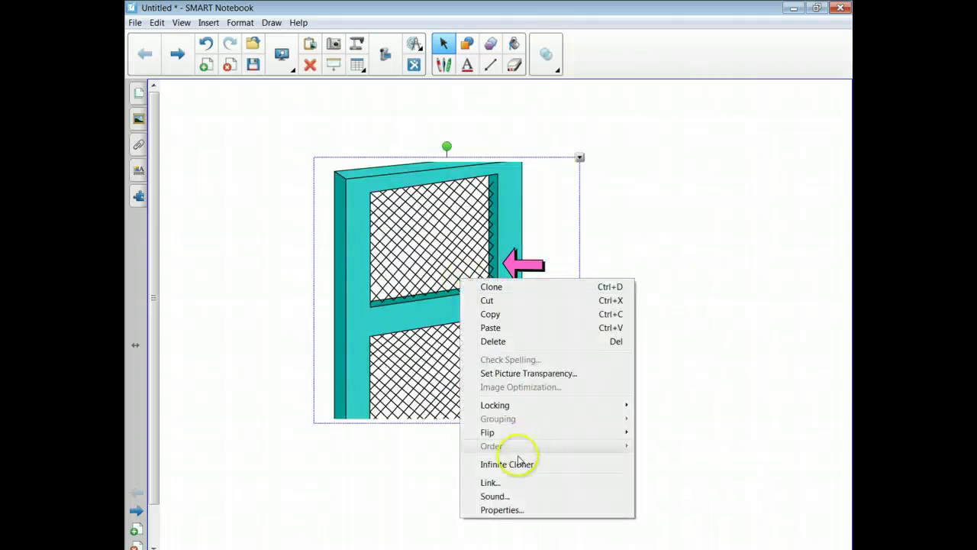
click(501, 496)
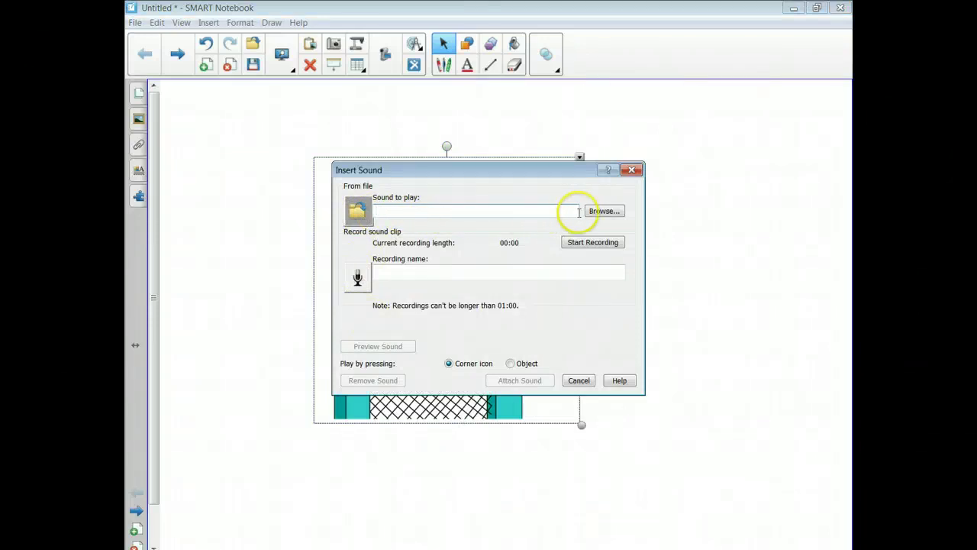
click(603, 210)
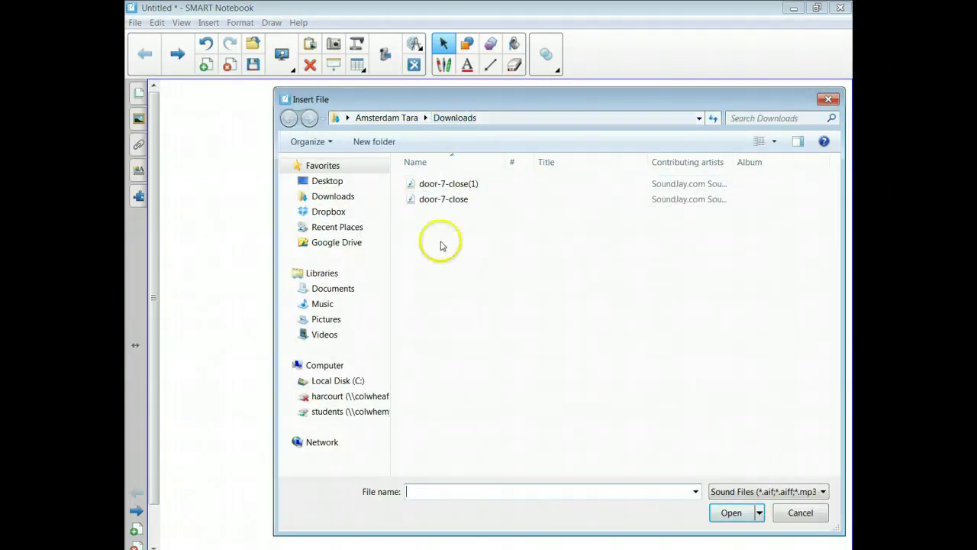
click(354, 198)
double_click(455, 184)
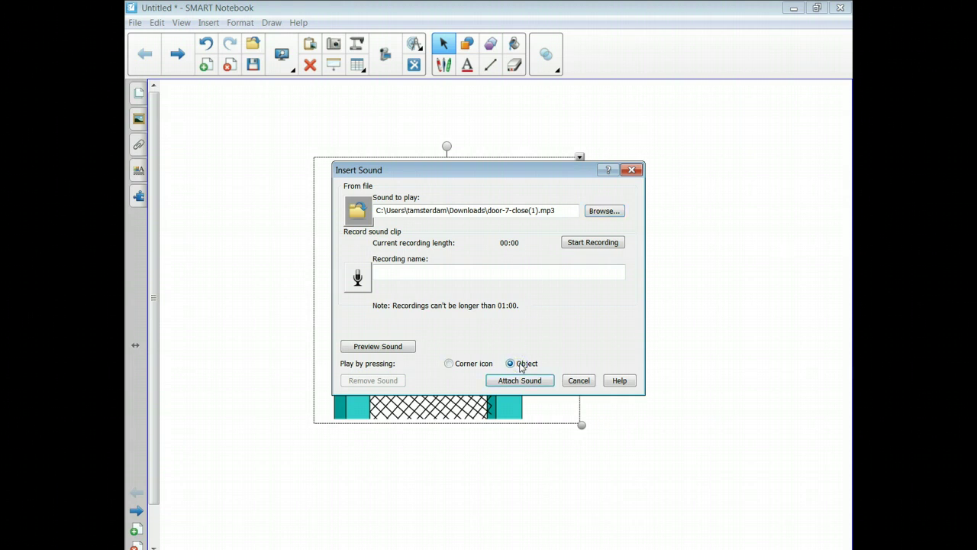
- Preview the chosen sound, set it to play by pressing the object, and attach it to the door picture
click(392, 347)
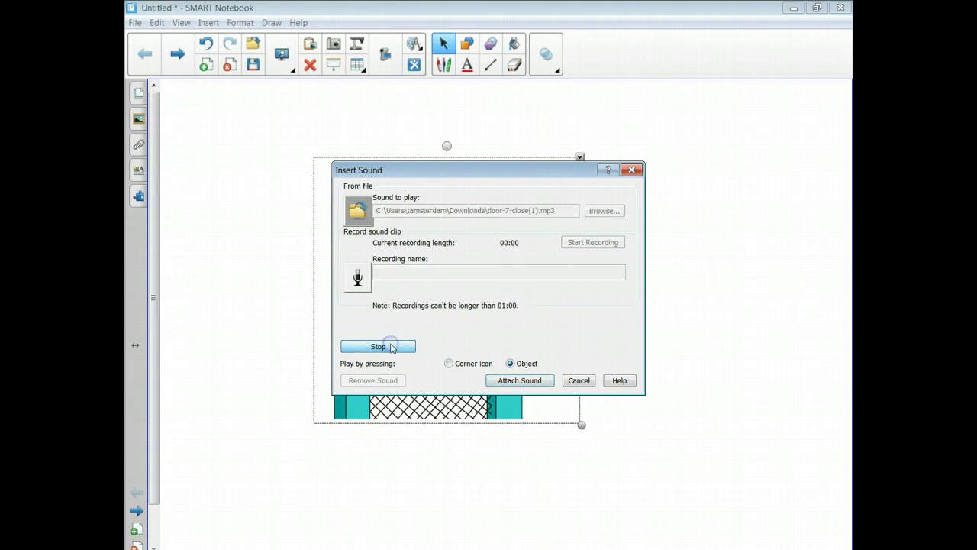
click(510, 364)
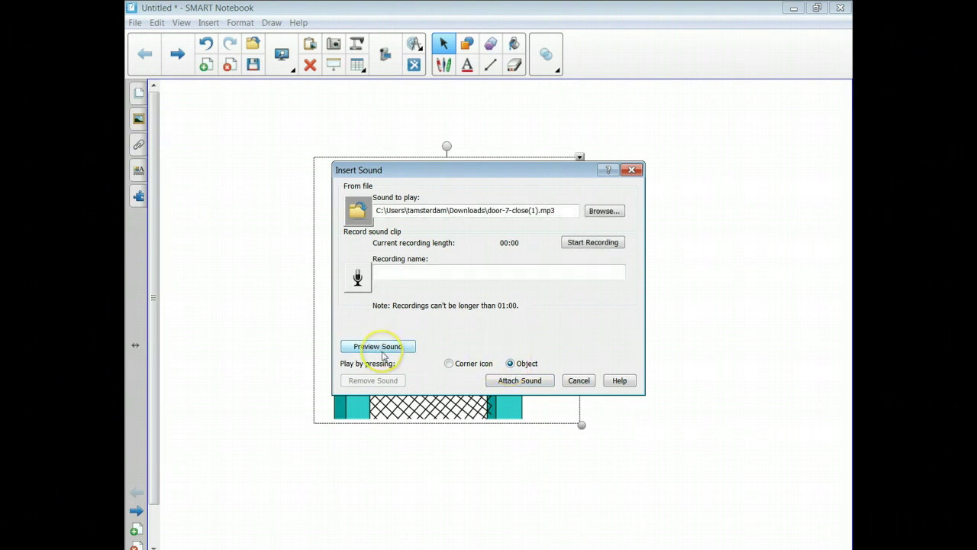
click(522, 381)
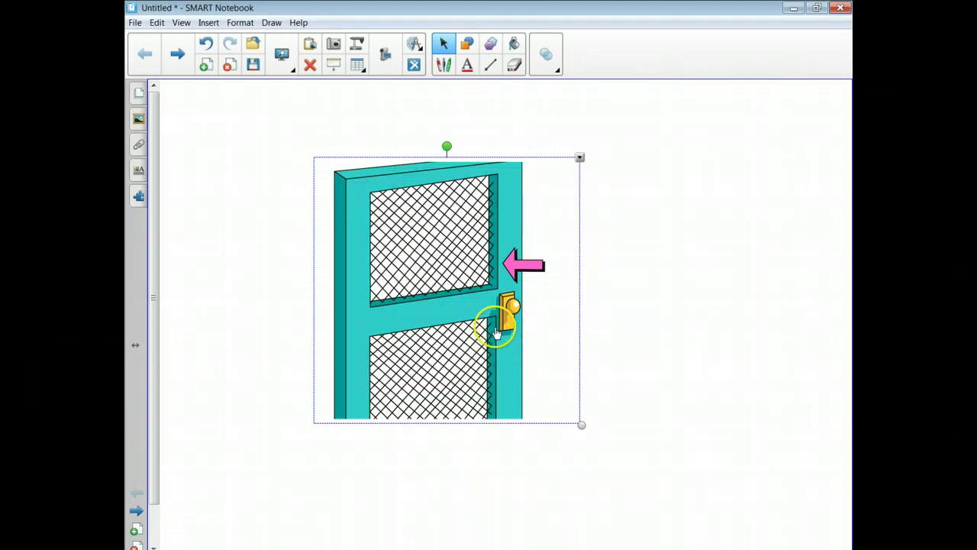
- Test the sound attached to the door picture and switch away from SMART Notebook to the windows behind it
click(473, 266)
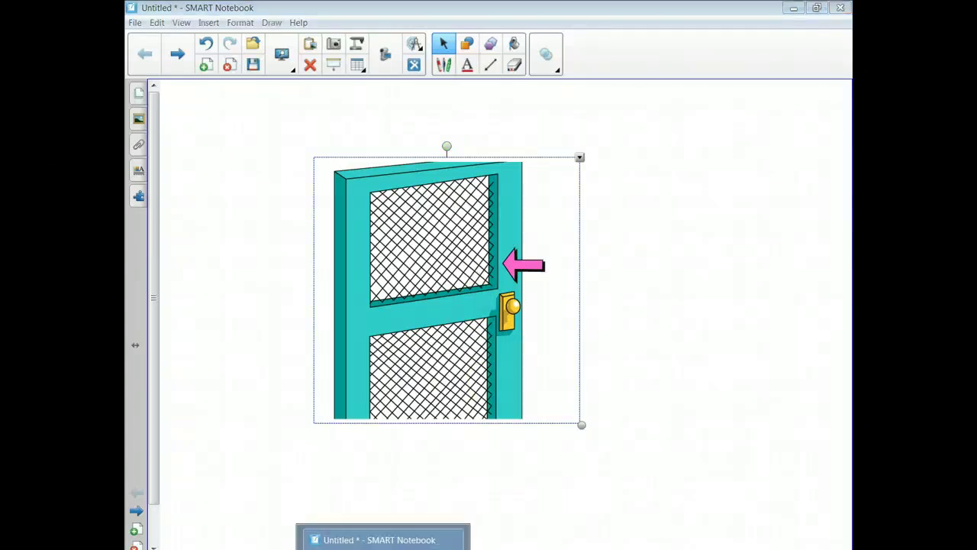
click(352, 531)
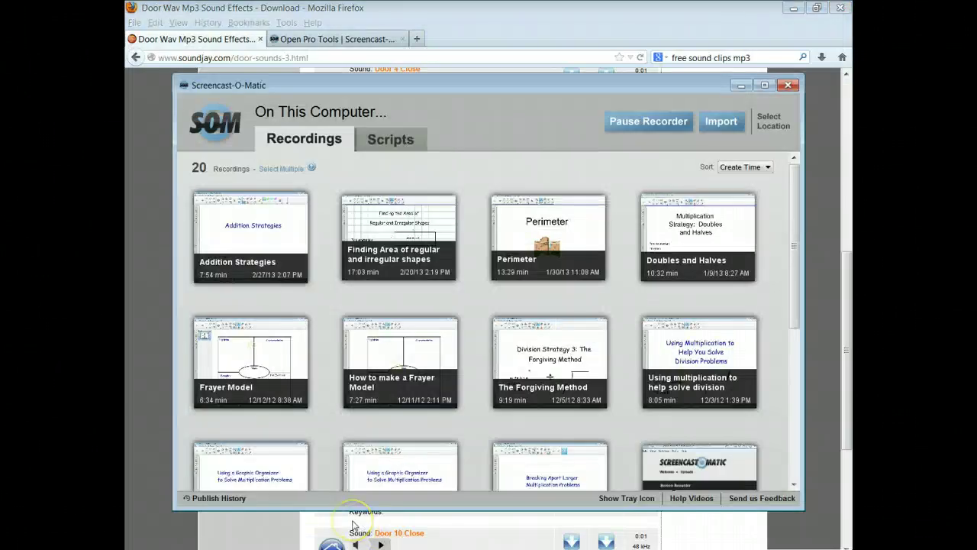